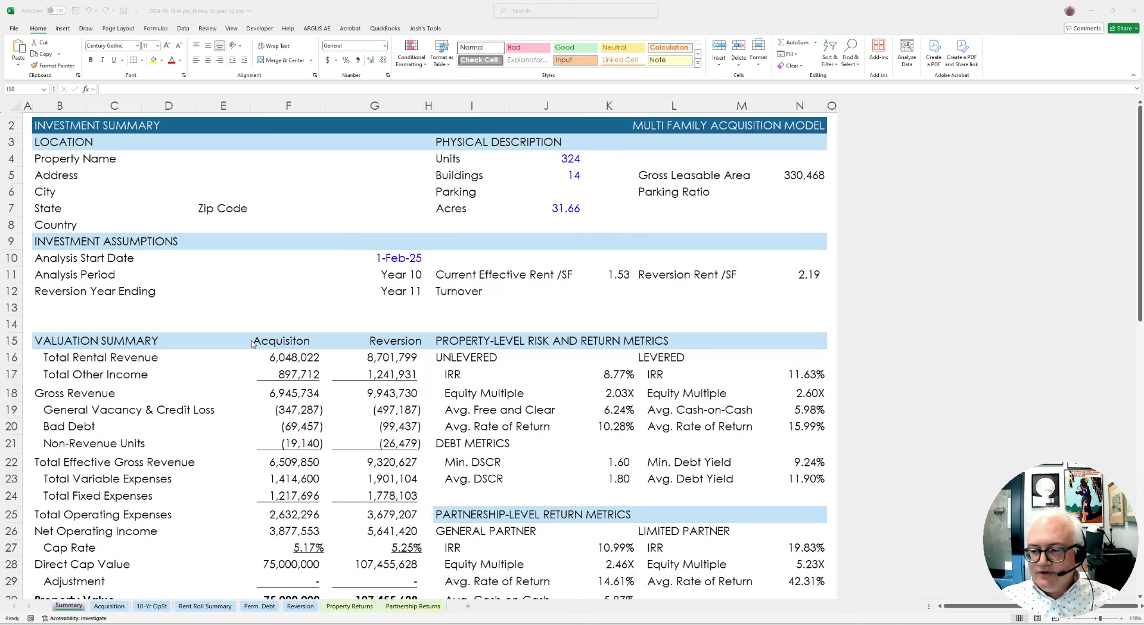
click(300, 605)
Highlight the Reversion sheet's net operating income, reversion cap rate and value rows.
drag(217, 123, 217, 435)
scroll(256, 486, down, 5)
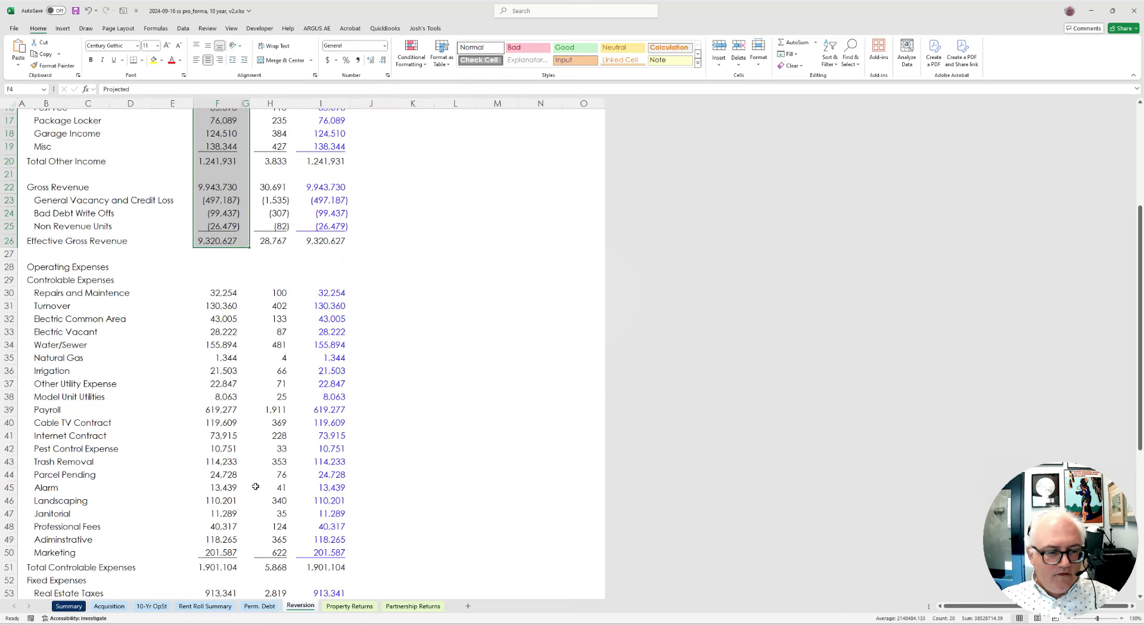
scroll(256, 486, down, 8)
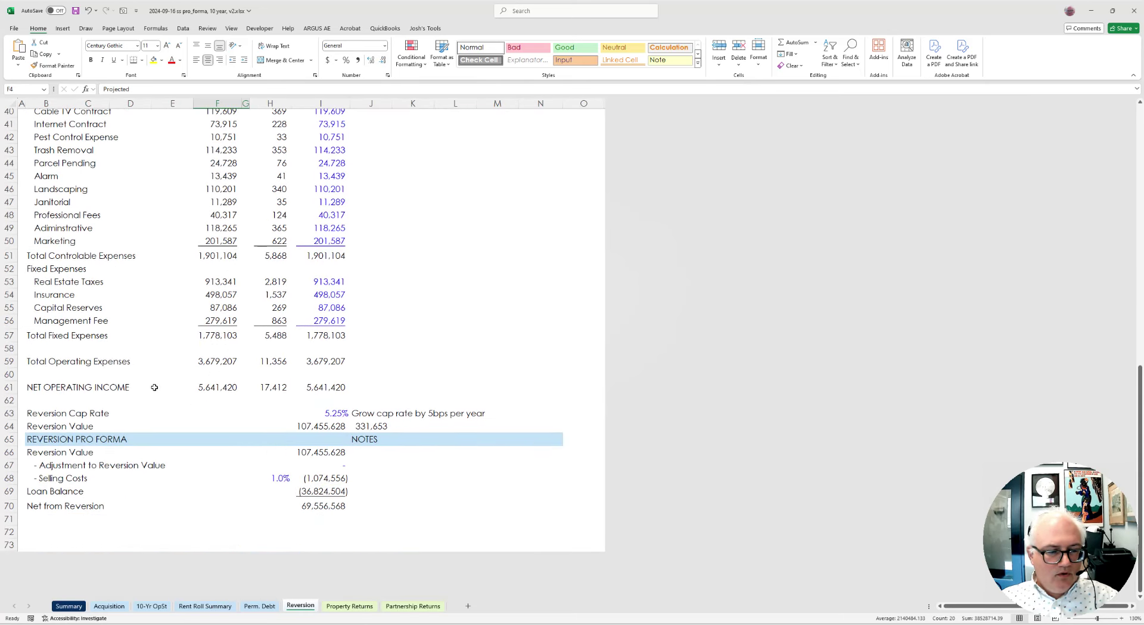
drag(155, 387, 430, 461)
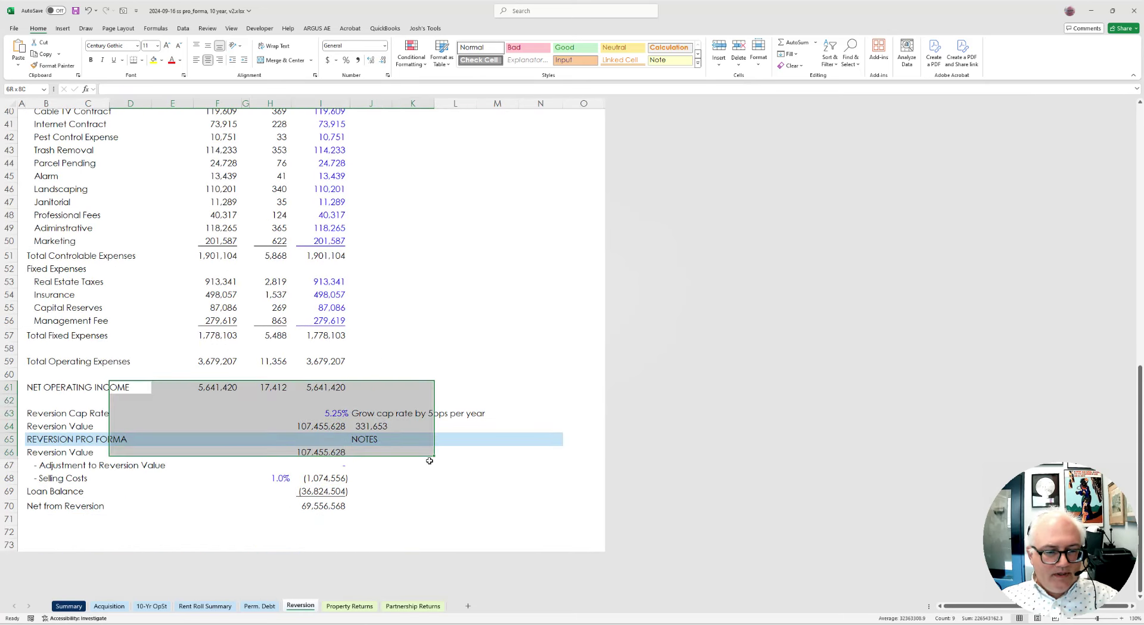
scroll(430, 461, up, 5)
drag(371, 341, 593, 384)
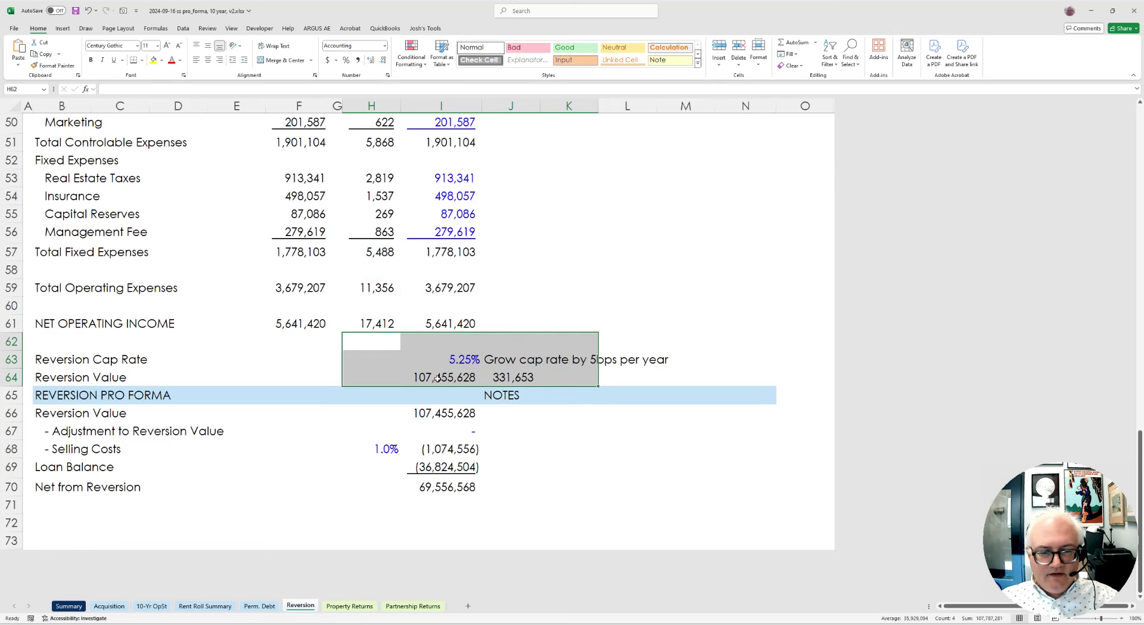
Highlight the 1.0% selling costs and loan balance, then the Property Returns unlevered returns block.
click(344, 447)
drag(344, 447, 536, 473)
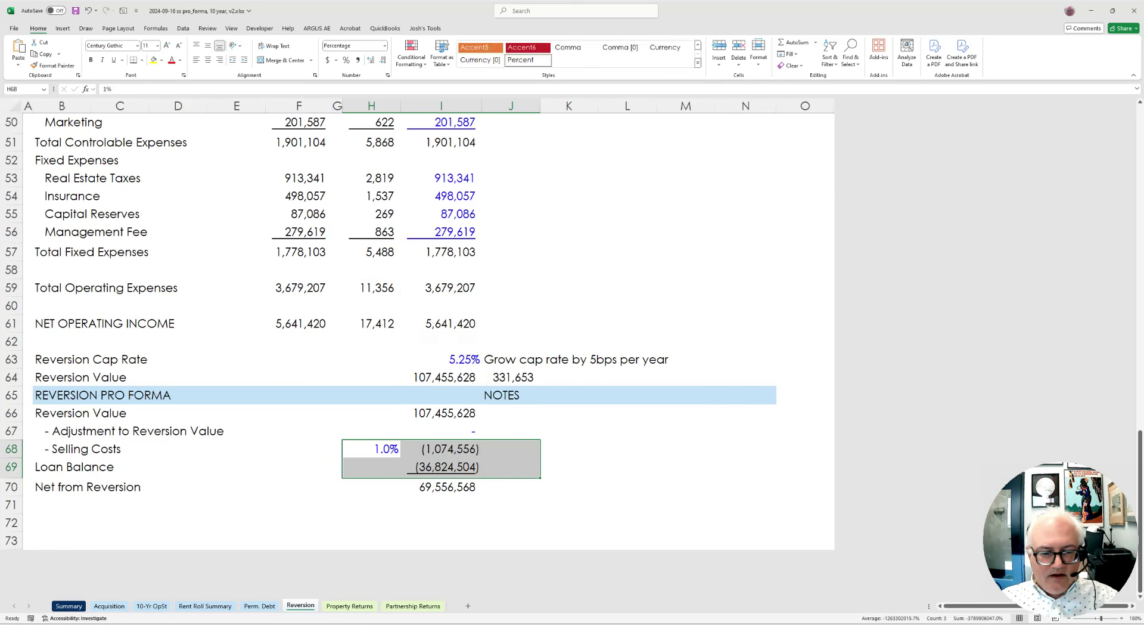
click(350, 605)
drag(92, 130, 719, 392)
scroll(554, 327, down, 2)
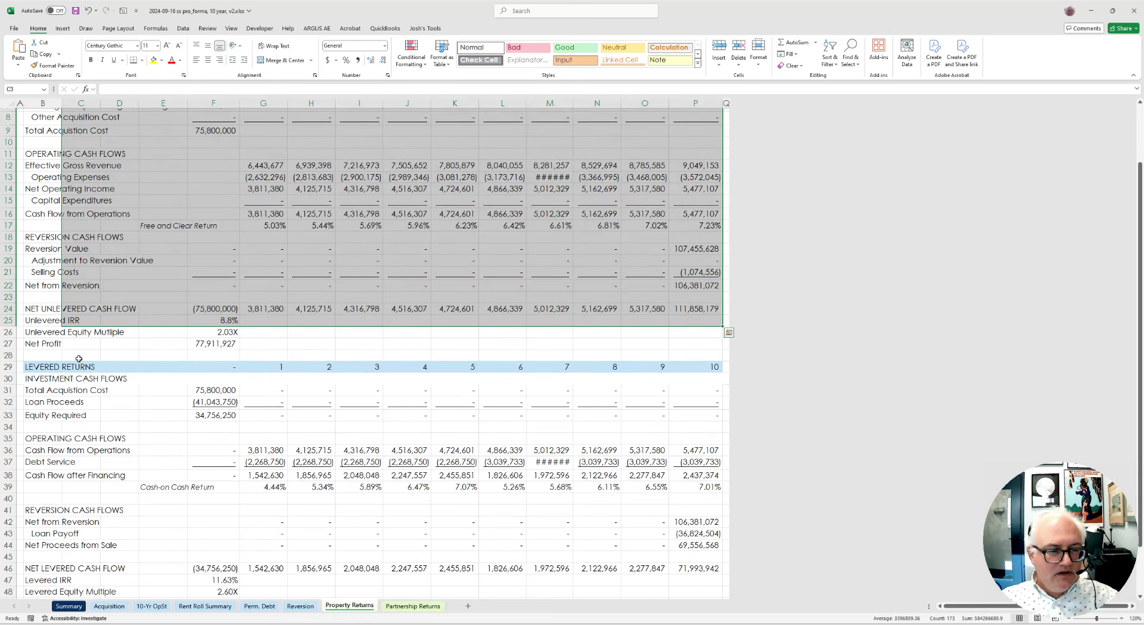
drag(72, 355, 705, 533)
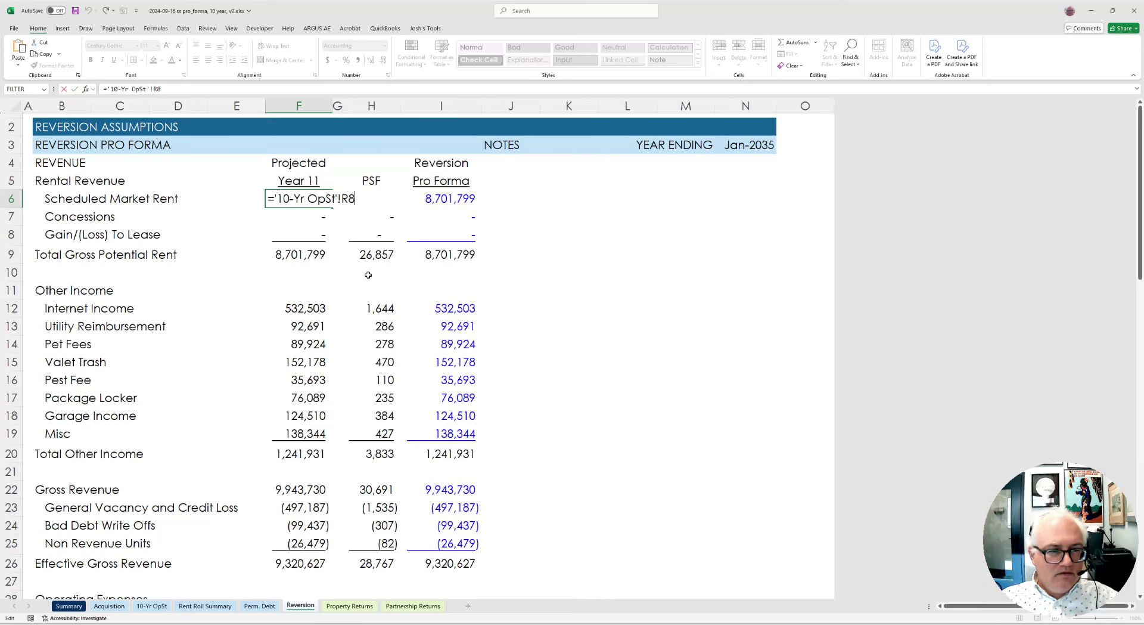
Inspect how Year 11 Scheduled Market Rent, Internet Income and Utility Reimbursement link to 10-Yr OpSt.
key(Escape)
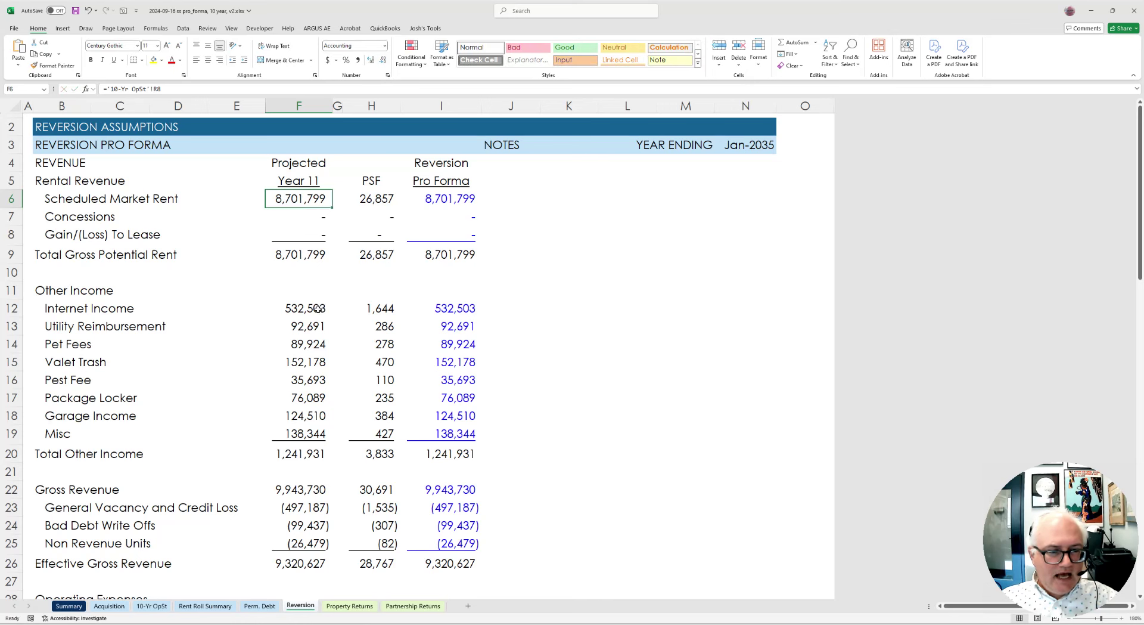
double_click(301, 308)
click(323, 370)
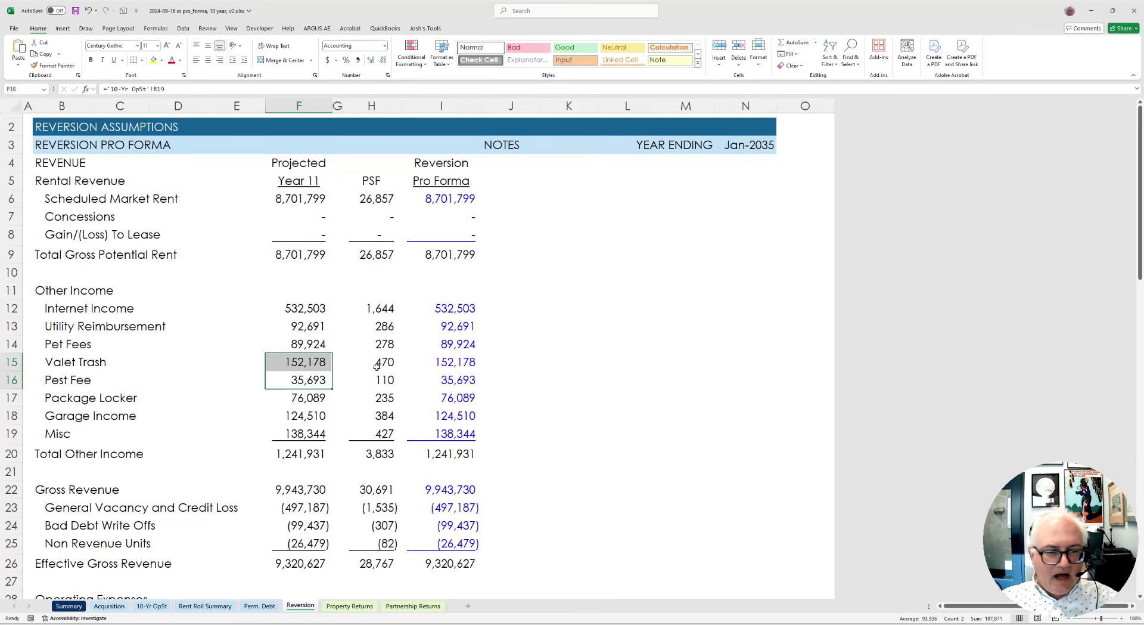
click(324, 322)
key(F2)
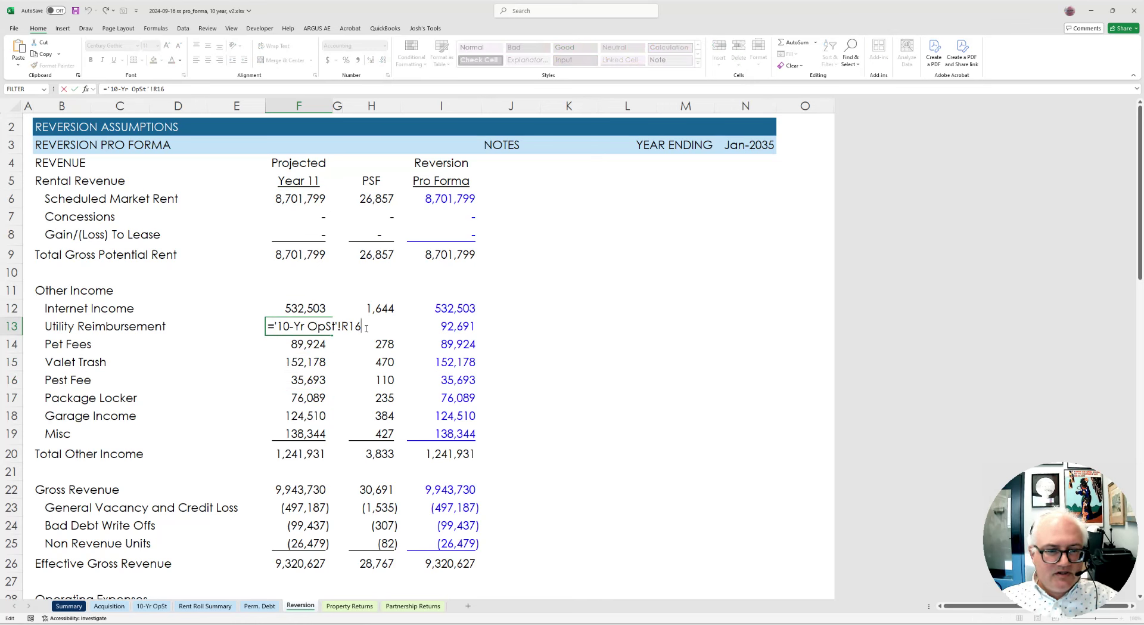
key(Escape)
click(151, 606)
click(649, 196)
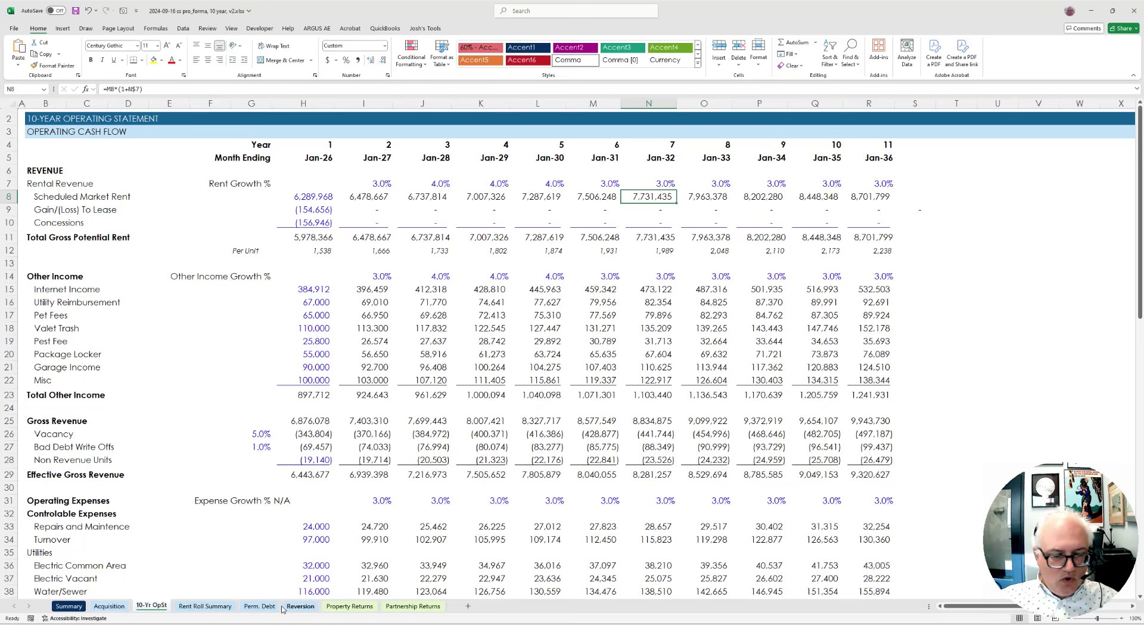
click(300, 605)
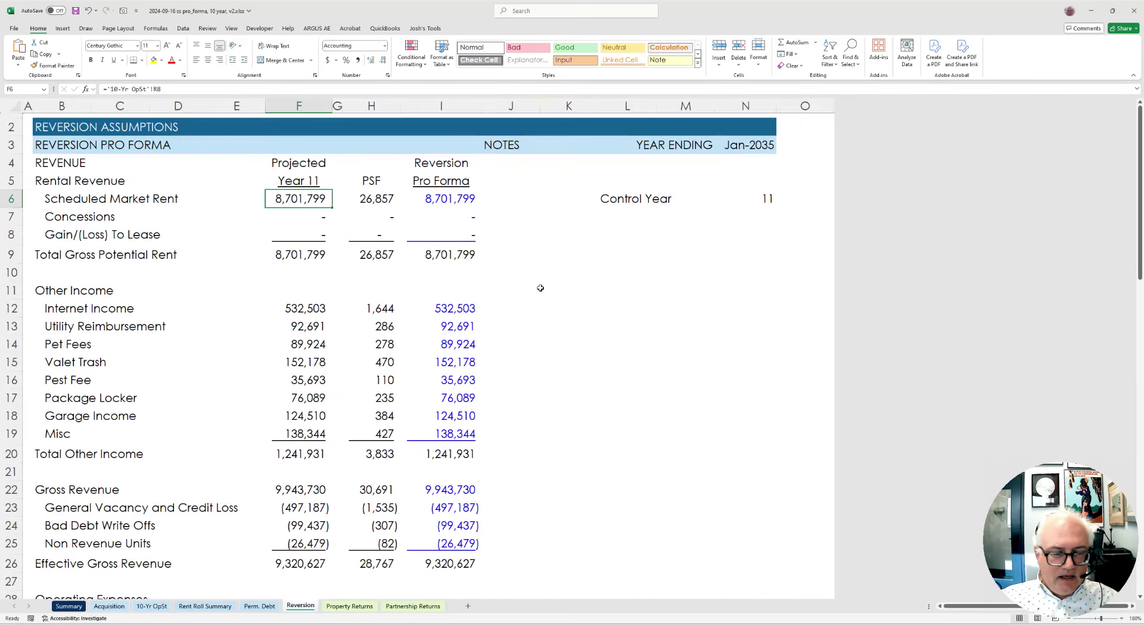
Begin a VLOOKUP in F6 with lookup value B6 and table '10-Yr OpSt'!B7:R74.
text(=vlookup()
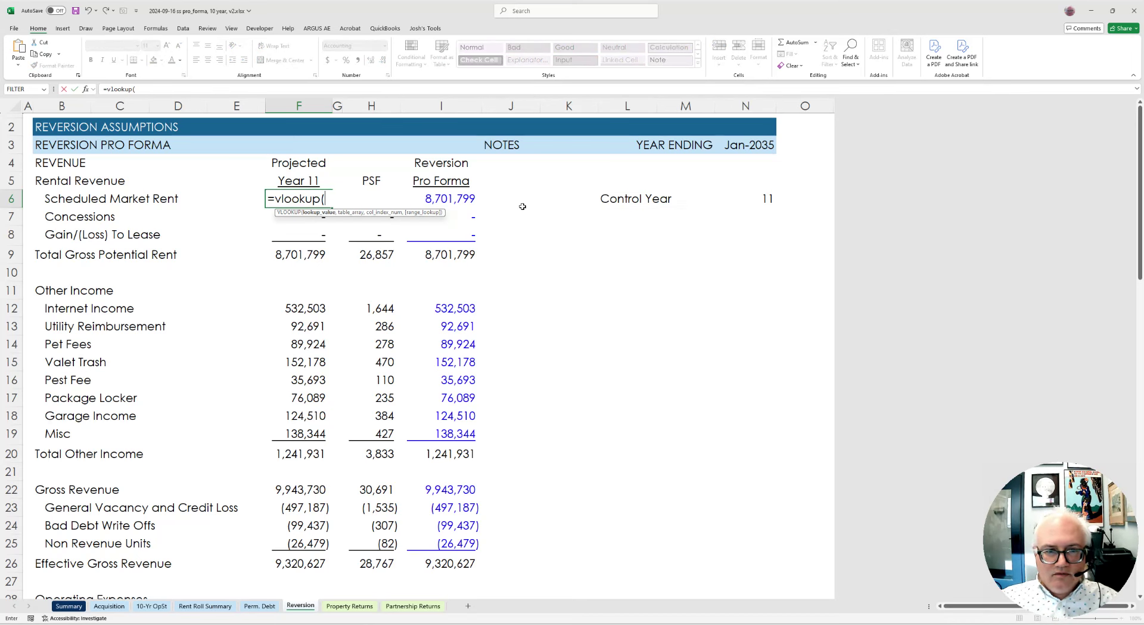
key(F2)
key(ctrl+shift+Left)
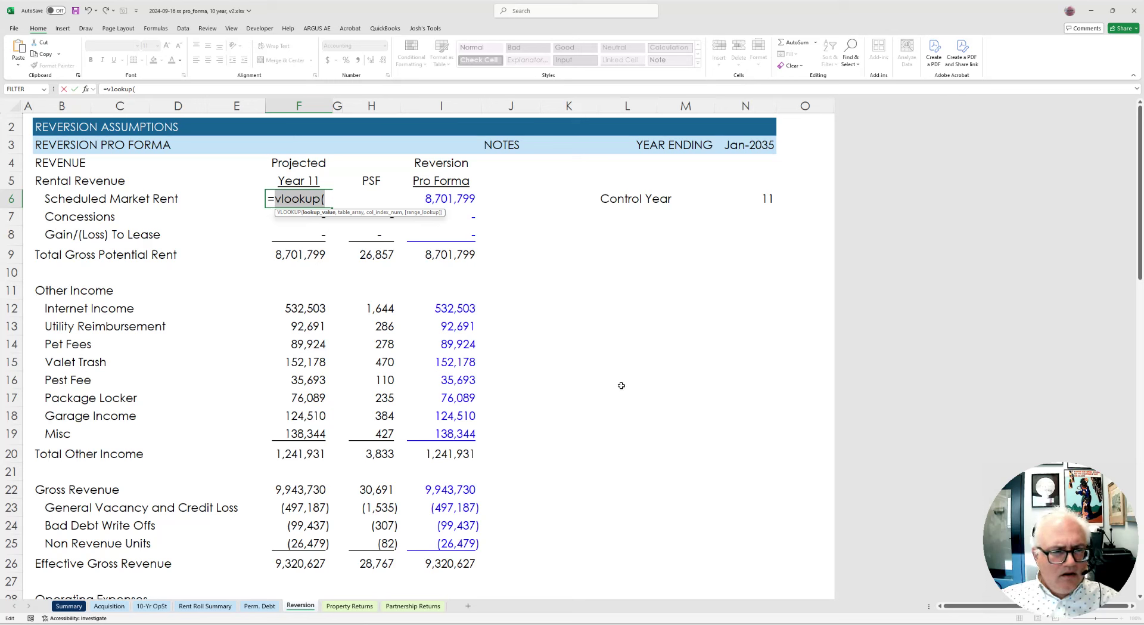
key(Right)
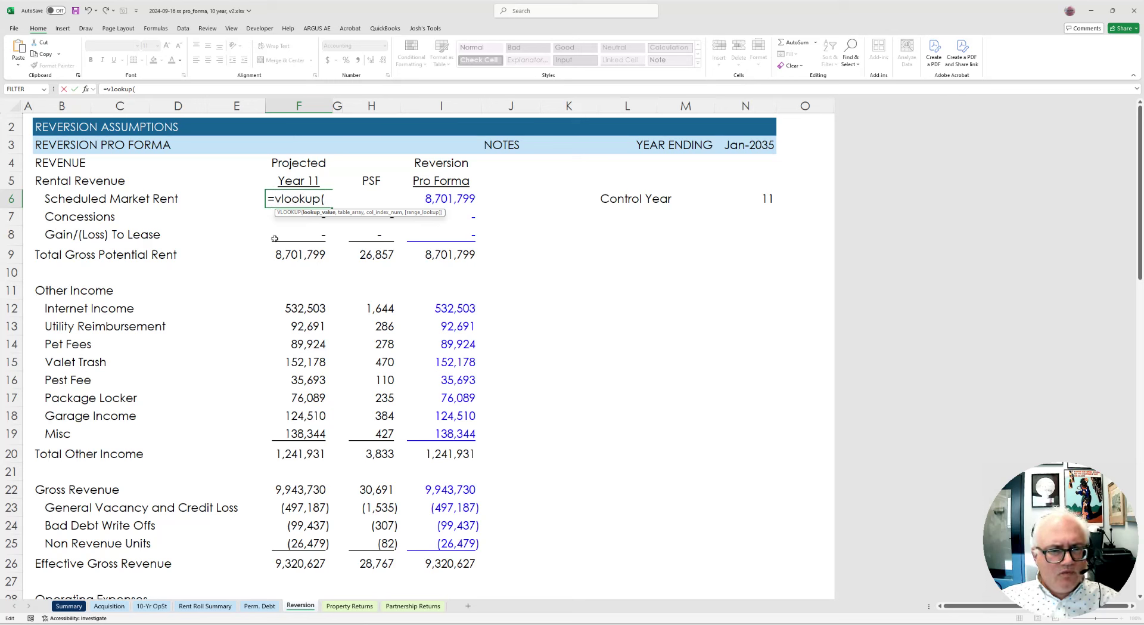
key(F2)
key(Left)
key(Left)
key(Left)
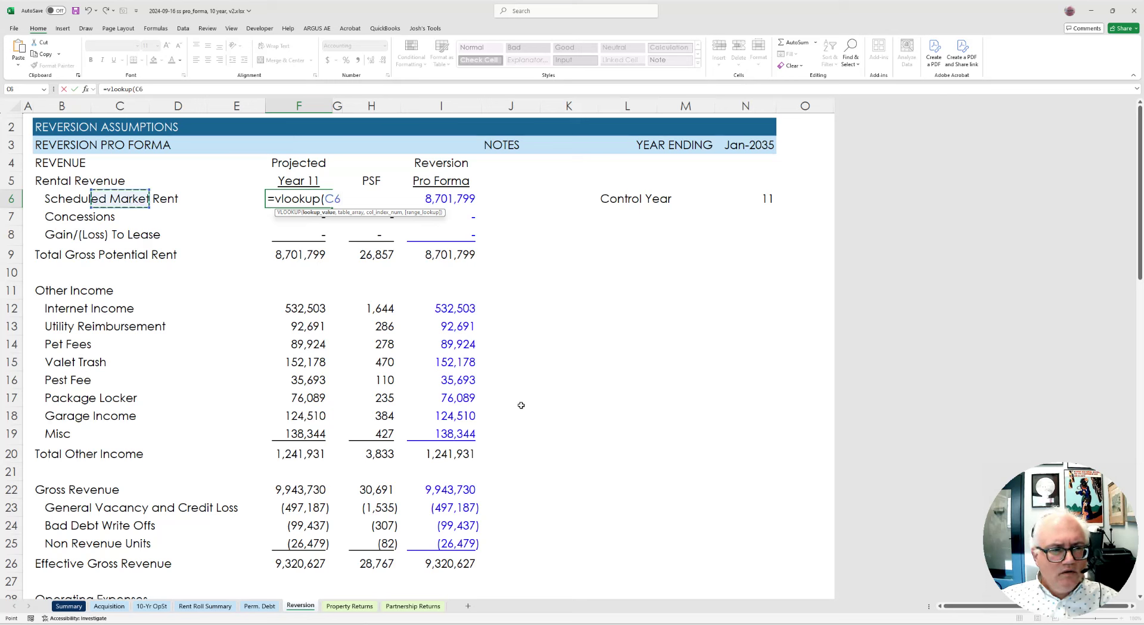
key(Left)
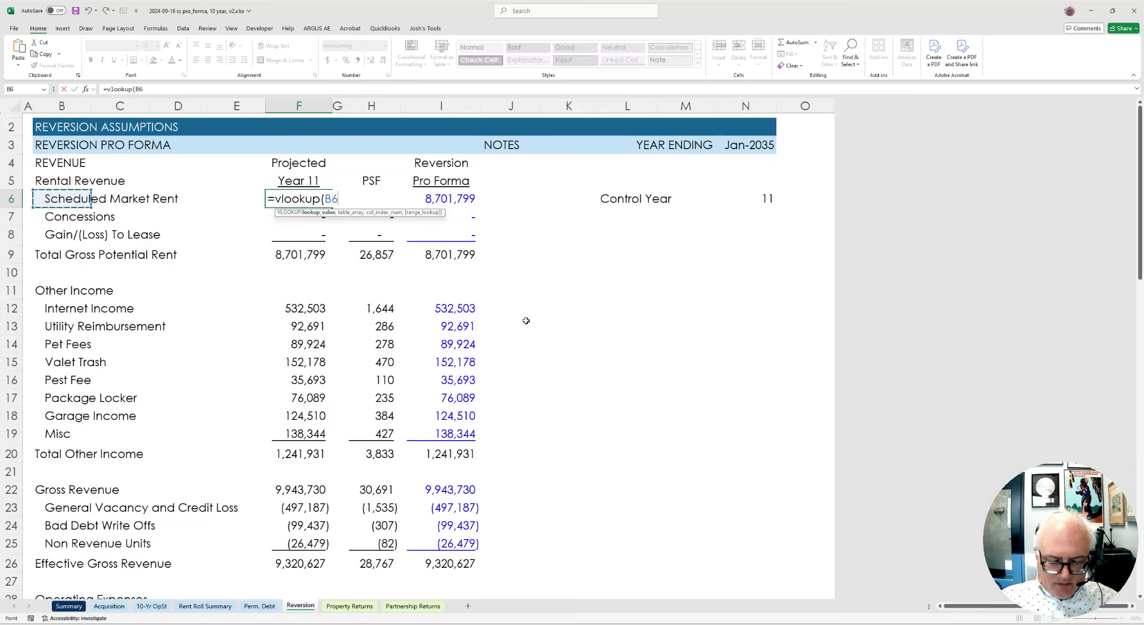
text(,)
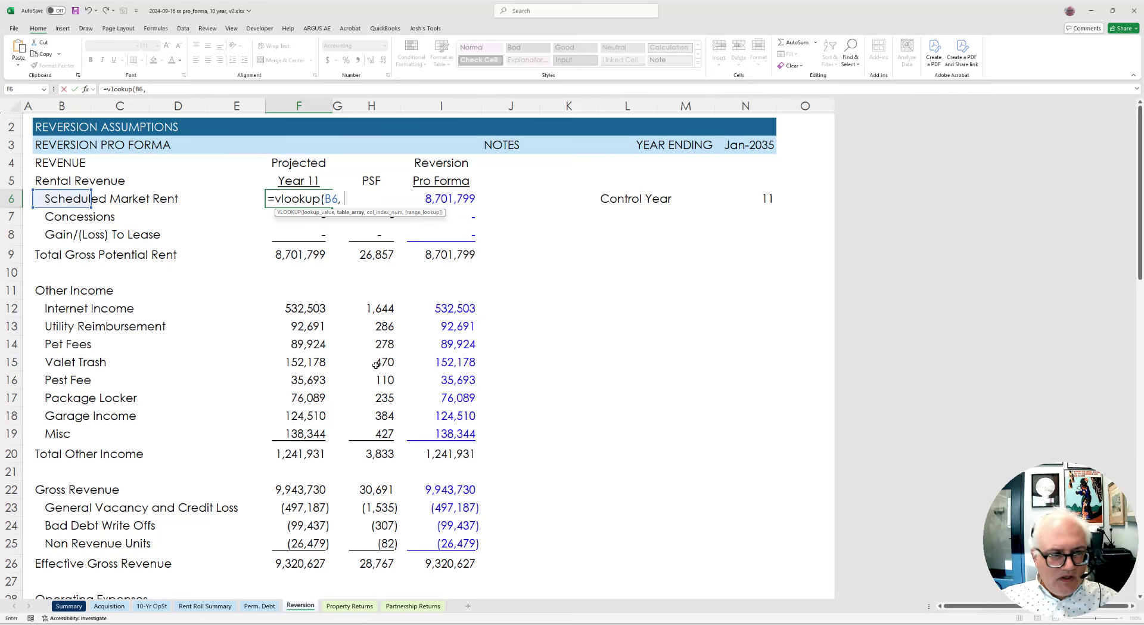
click(151, 605)
drag(45, 183, 869, 590)
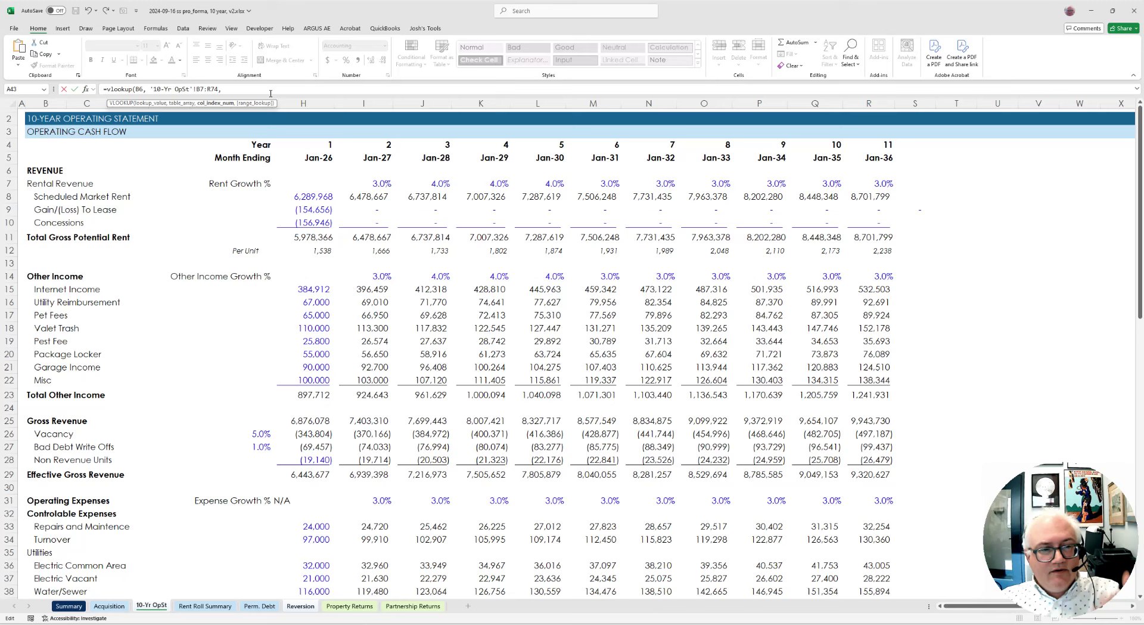
Complete the VLOOKUP with column index Reversion!N6+6 and FALSE for an exact match.
text(,)
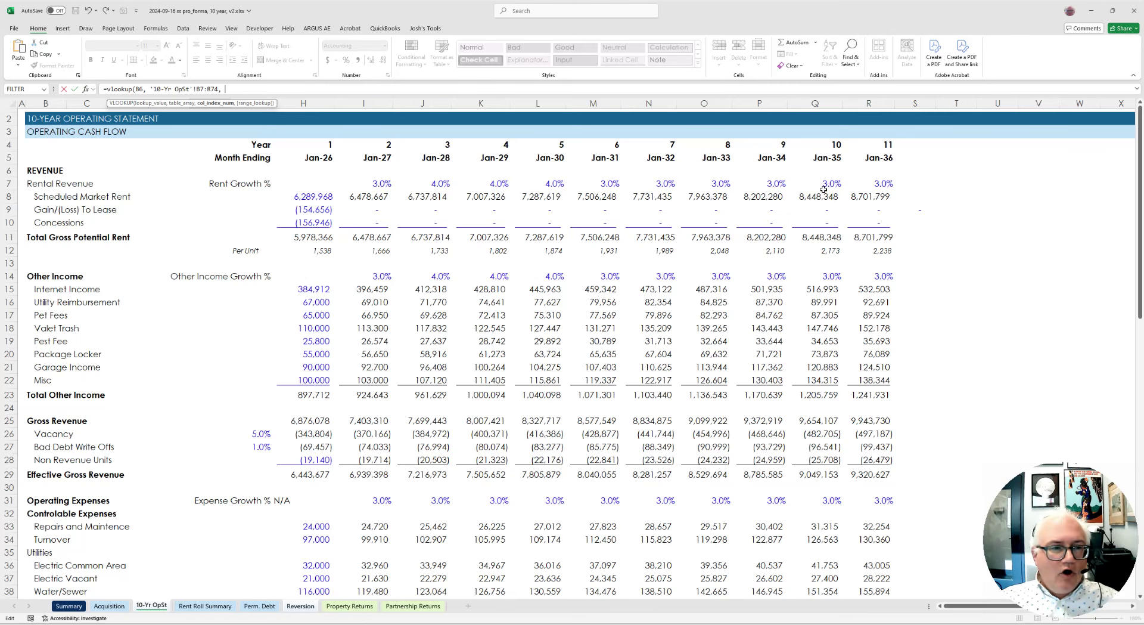
click(351, 606)
click(300, 605)
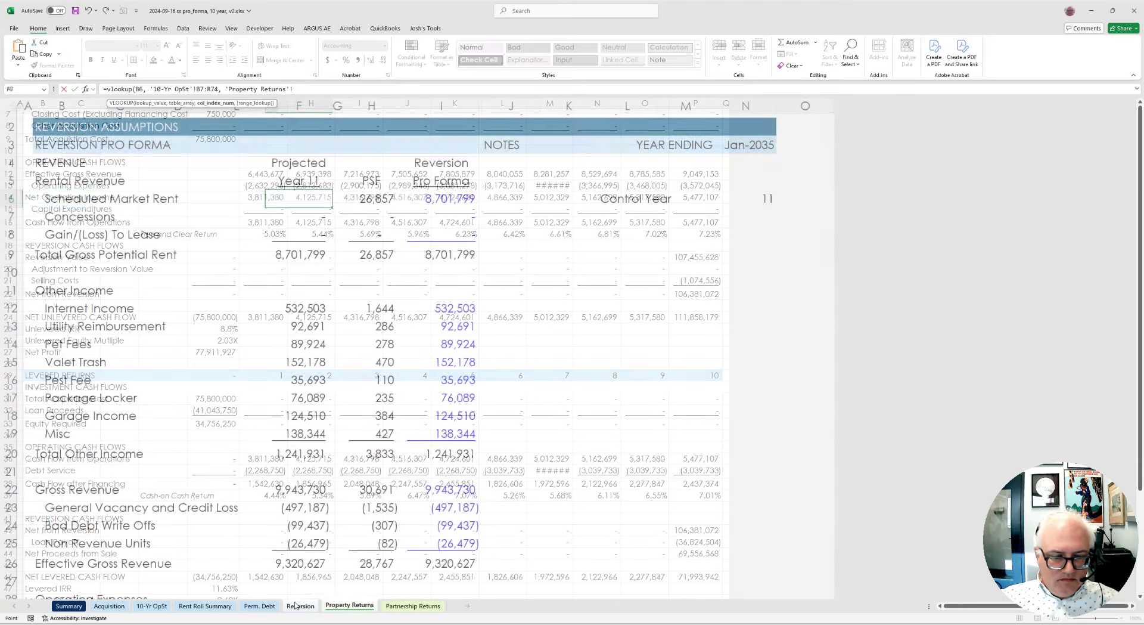
click(749, 203)
text(+6)
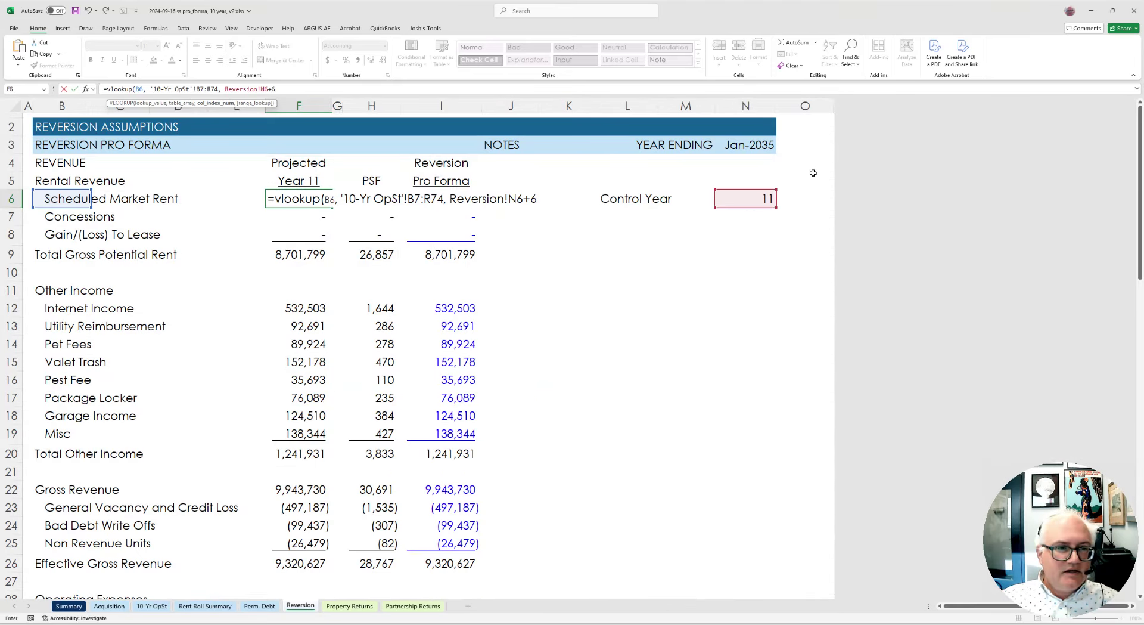
key(Left)
key(Left)
key(F4)
key(End)
text(, FALSE))
key(Return)
click(299, 433)
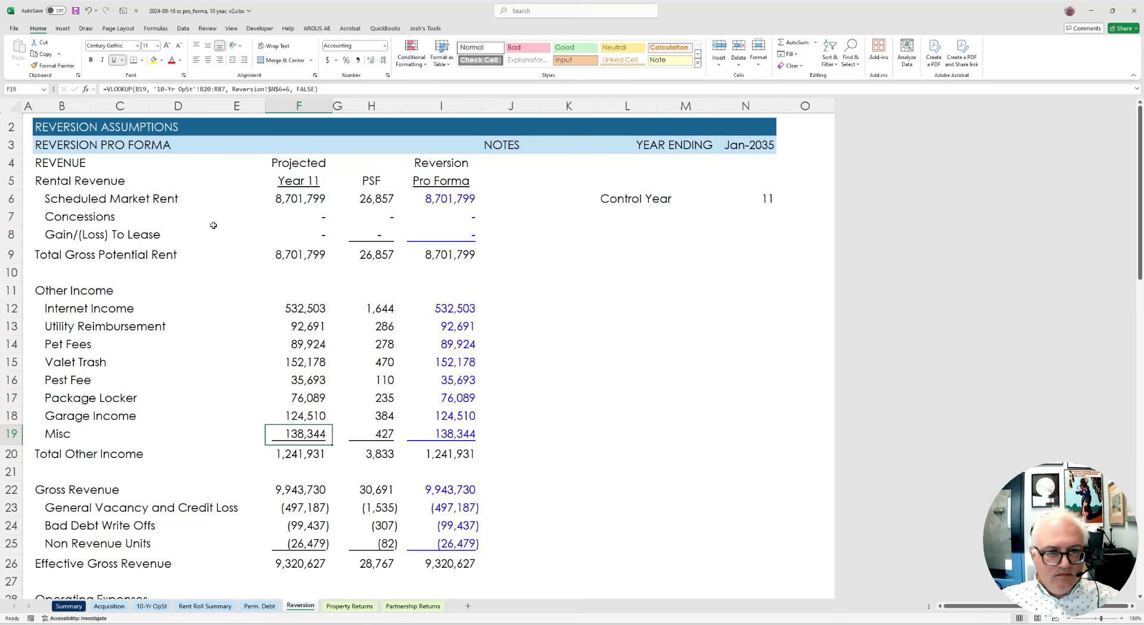
Scroll down past the filled Year 11 lookup formulas to the lower revenue lines.
scroll(256, 173, down, 2)
Underline the Gain/(Loss) To Lease figure and check the Total Other Income sum formula.
click(305, 127)
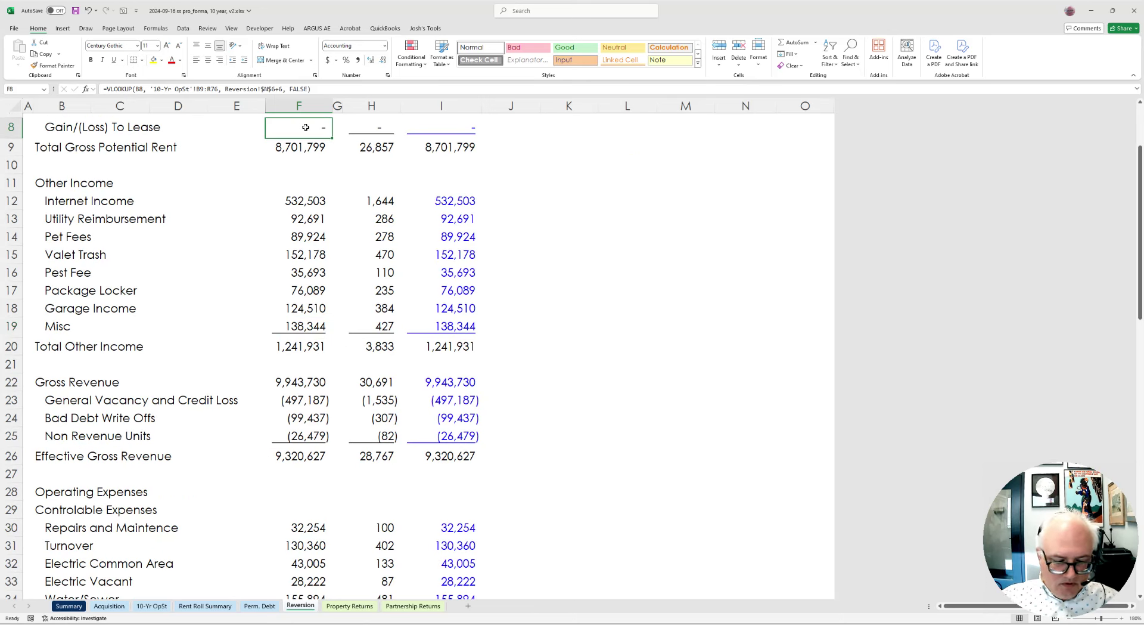
key(ctrl+u)
click(307, 346)
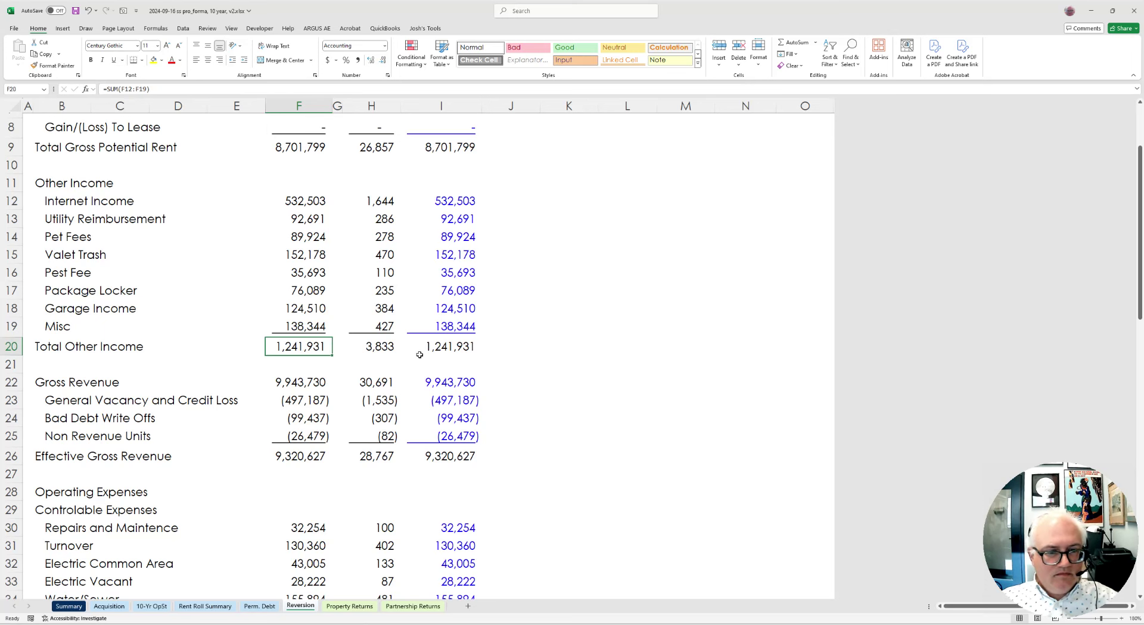
key(F2)
key(Escape)
Copy the Garage Income lookup formula into the Year 11 Gross Revenue cell.
key(Up)
key(Up)
key(ctrl+c)
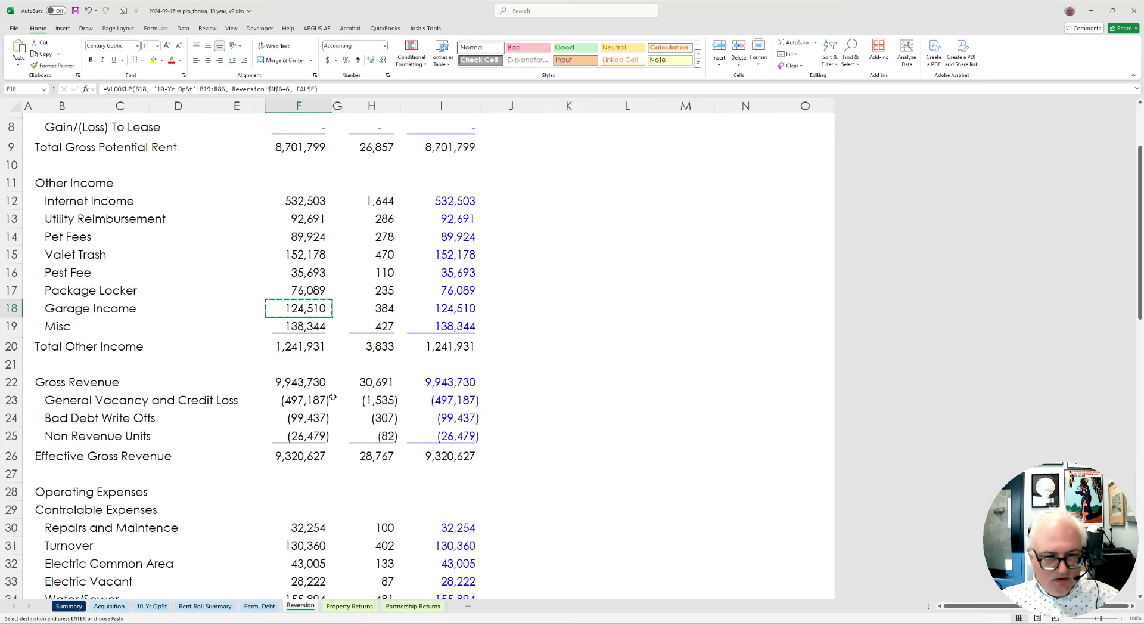
click(330, 389)
key(ctrl+v)
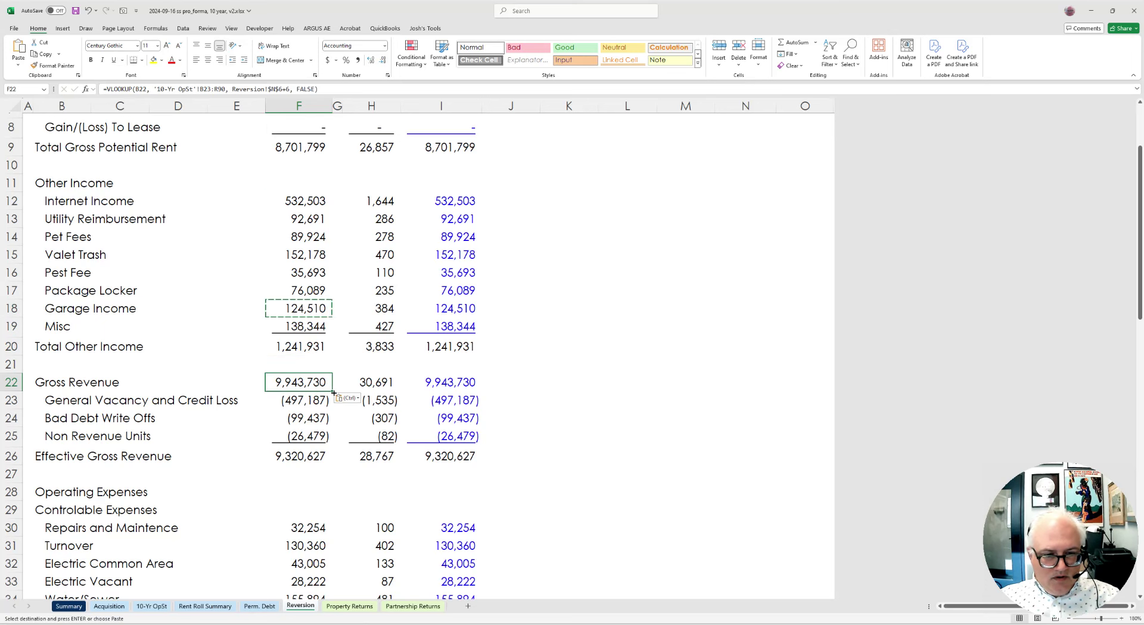
key(Down)
key(Return)
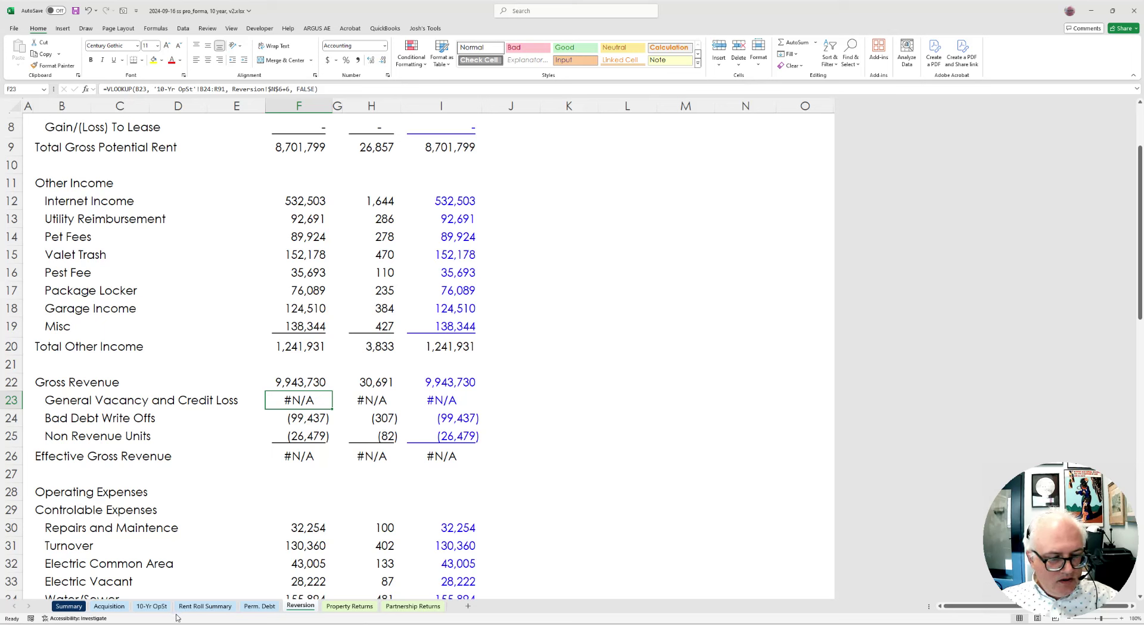
scroll(298, 358, down, 10)
click(298, 403)
key(ctrl+c)
click(298, 424)
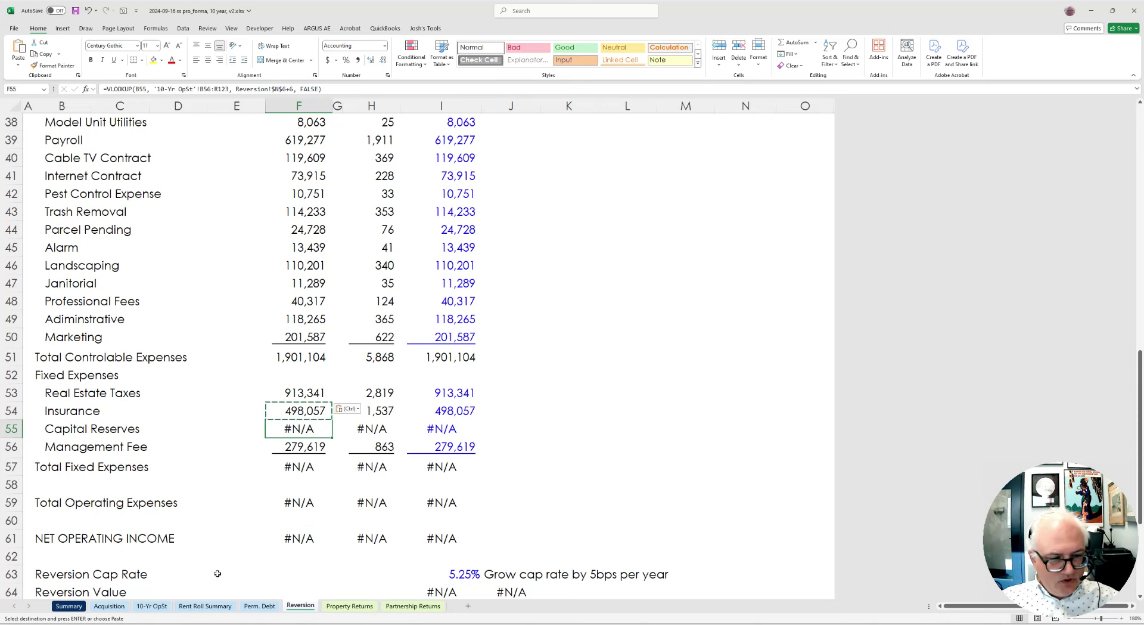
Paste the lookup into Capital Reserves, review 10-Yr OpSt expenses, and enter =-'Perm. Debt'!Q7.
scroll(257, 560, down, 1)
key(ctrl+v)
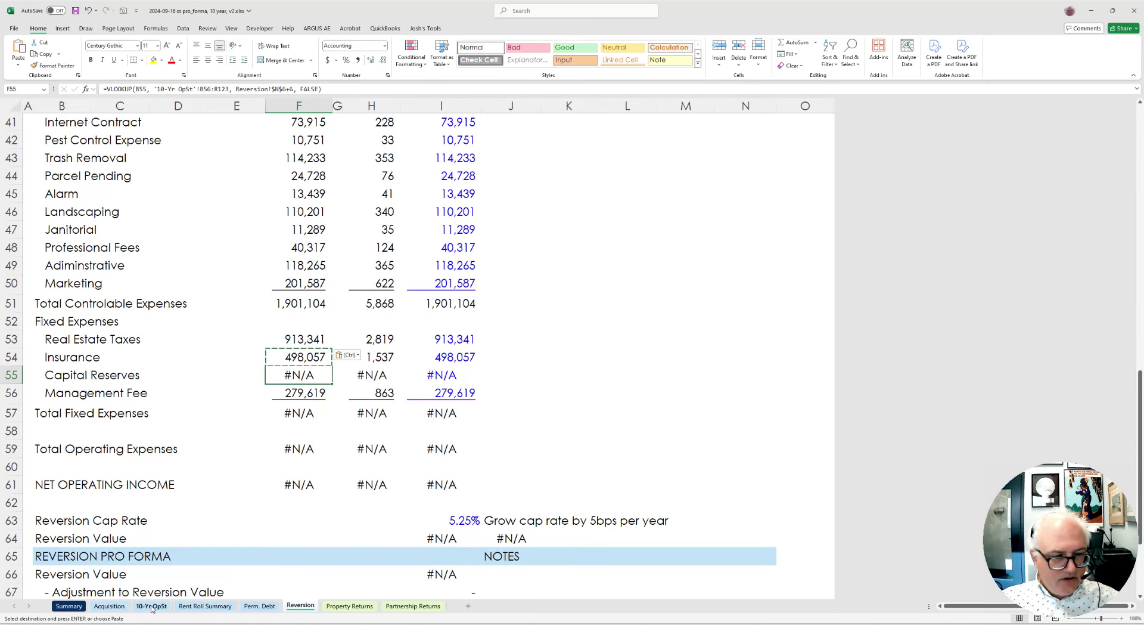
click(151, 605)
scroll(155, 508, down, 8)
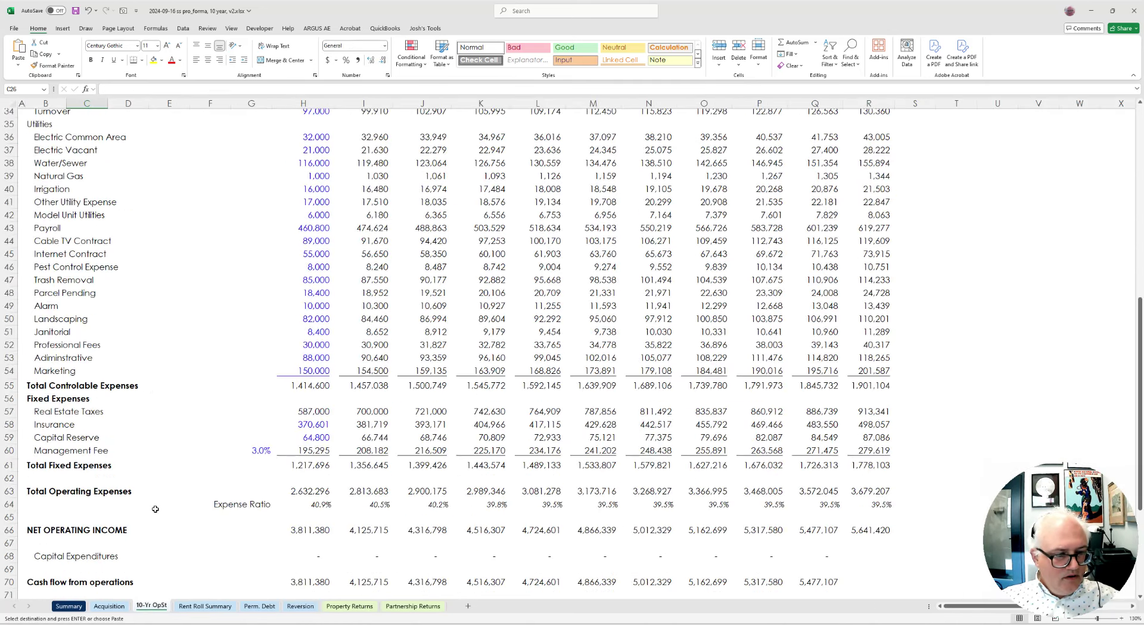
click(300, 606)
click(441, 478)
text(=-'Perm. Debt'!Q7)
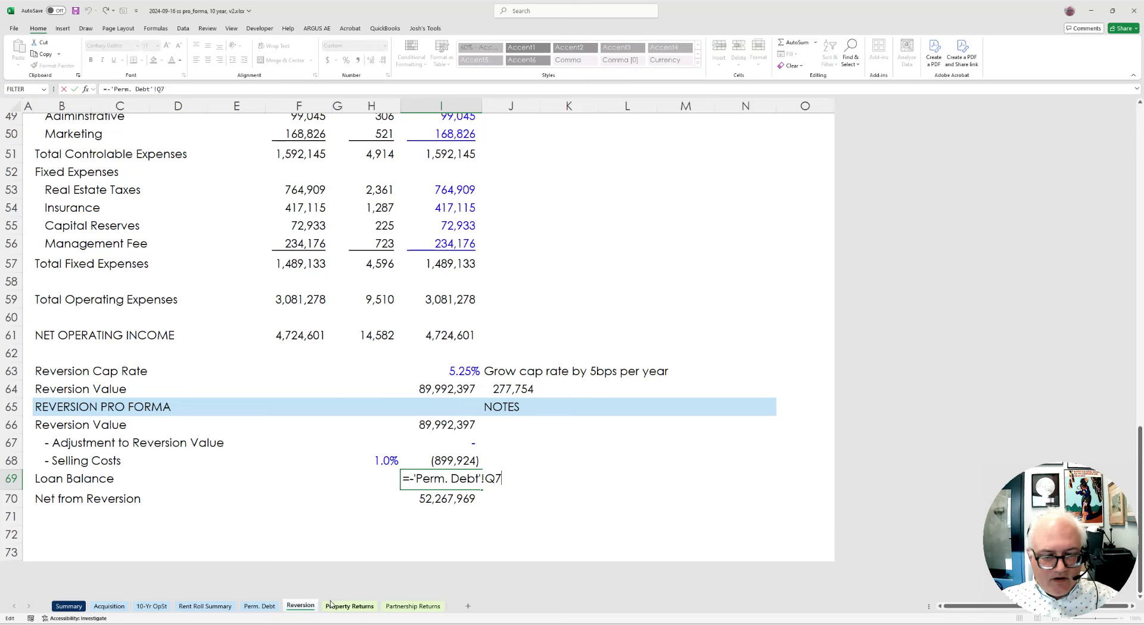
Commit the Loan Balance formula and mark the Perm. Debt final-year payoff column Q4:Q9.
key(ctrl+Return)
scroll(527, 478, up, 3)
scroll(526, 478, up, 13)
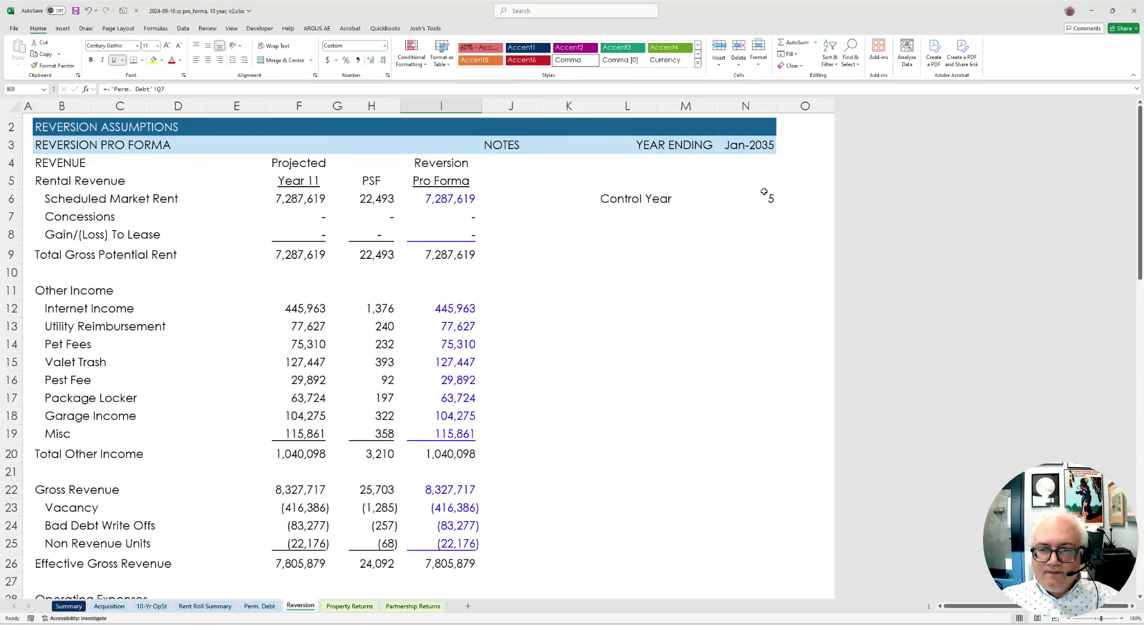
click(259, 605)
drag(658, 135, 658, 185)
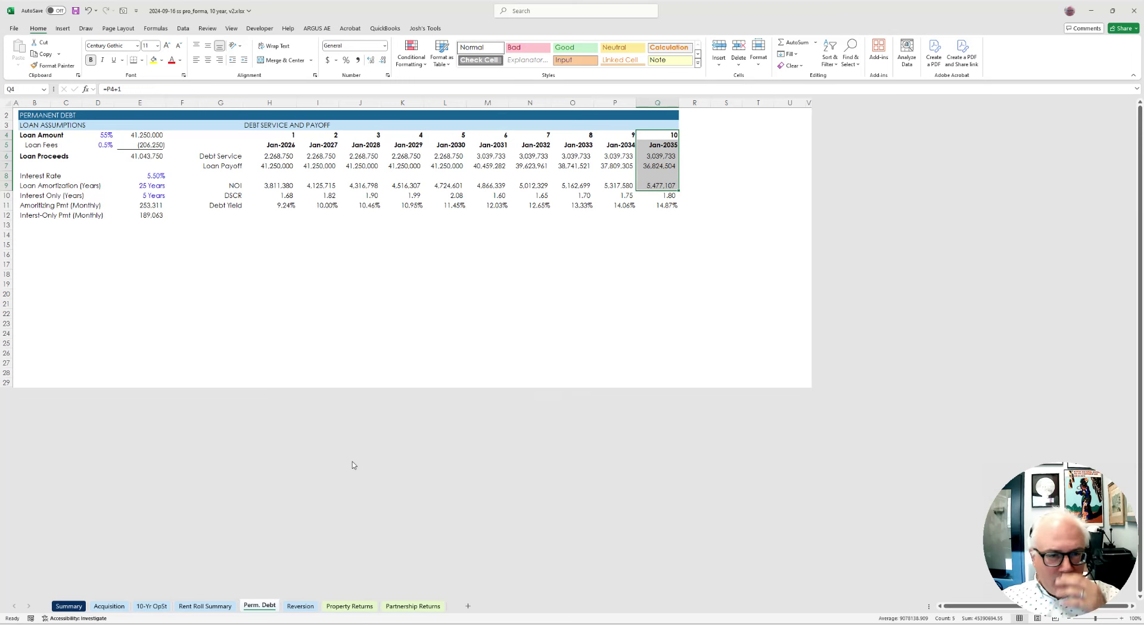
Highlight Perm. Debt years 1–10 in H4:Q4 and start =HLOOKUP(N6-1, for Loan Balance.
drag(286, 135, 654, 135)
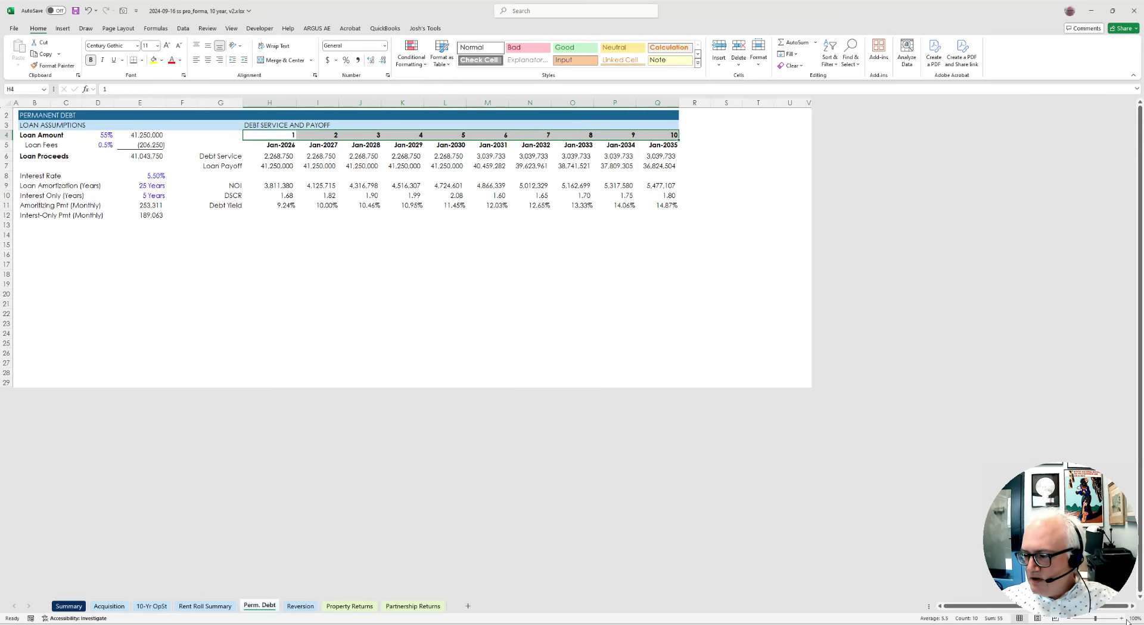
click(300, 605)
text(=hlookup(N6-1,)
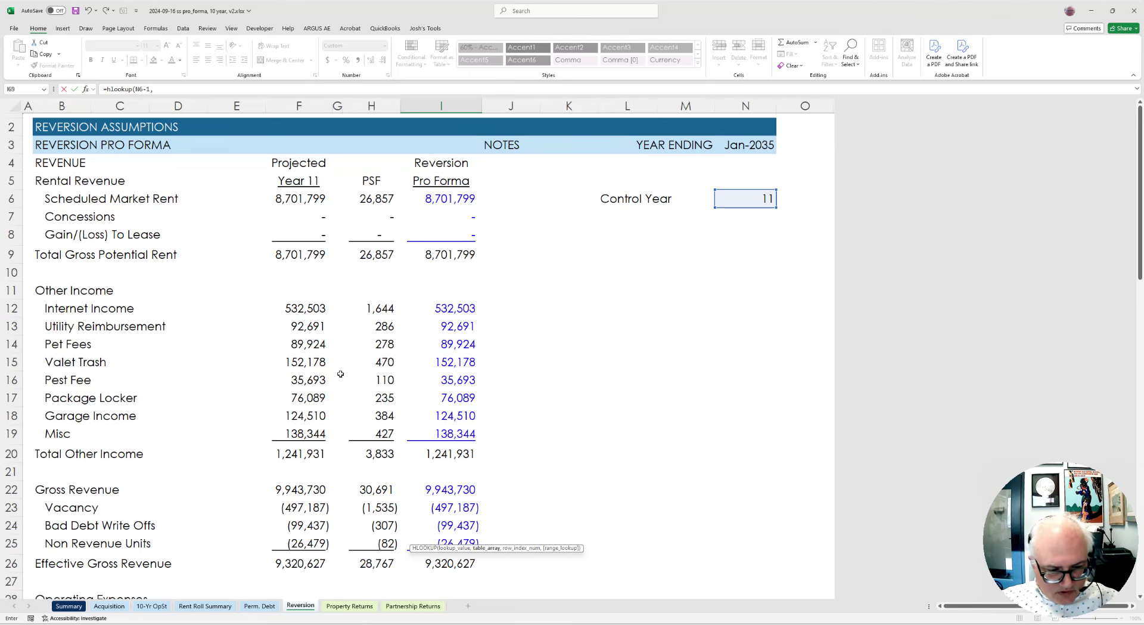
Go to the Perm. Debt sheet to pick the Loan Balance lookup table.
click(259, 605)
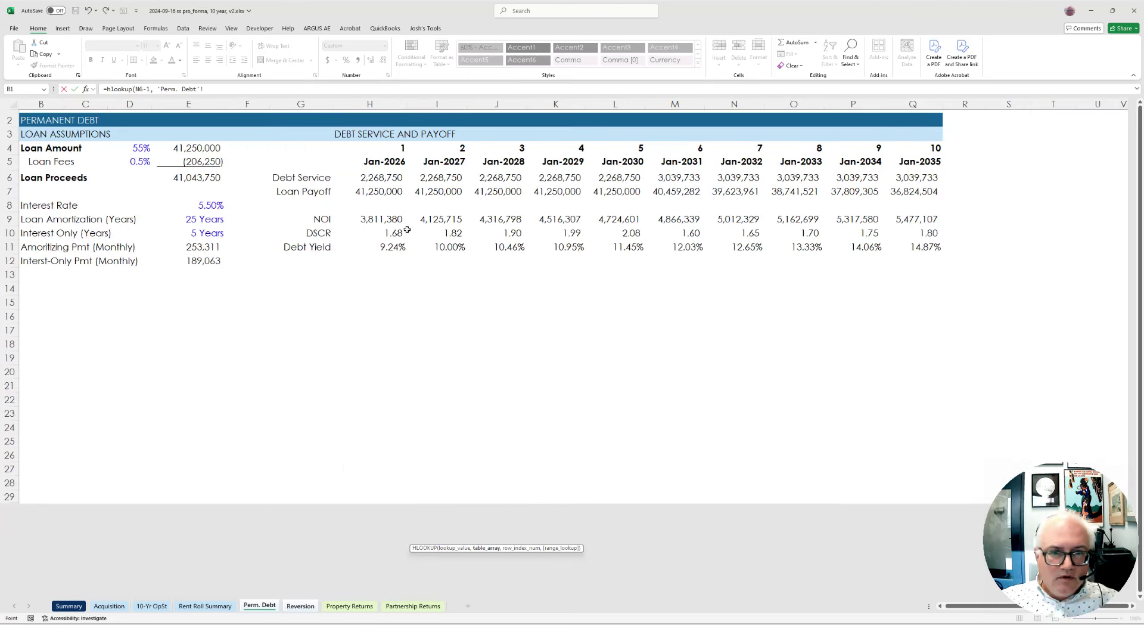
key(Return)
Enter 6 as the Control Year in N6 and confirm Loan Balance in I69 shows (41,250,000).
text(6)
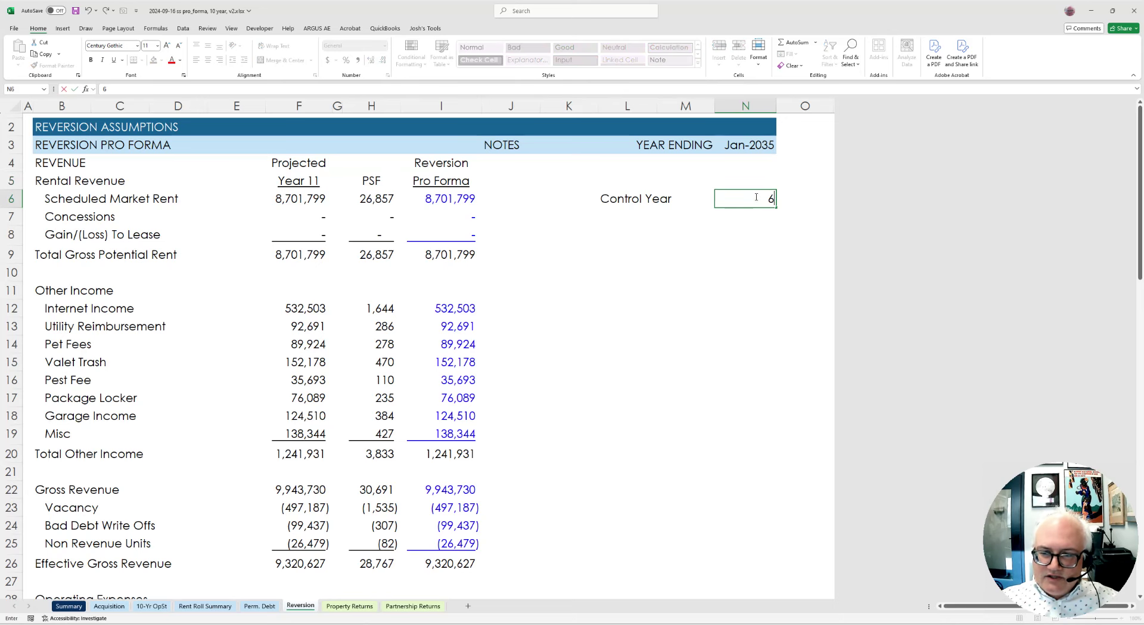
click(682, 400)
scroll(681, 400, down, 16)
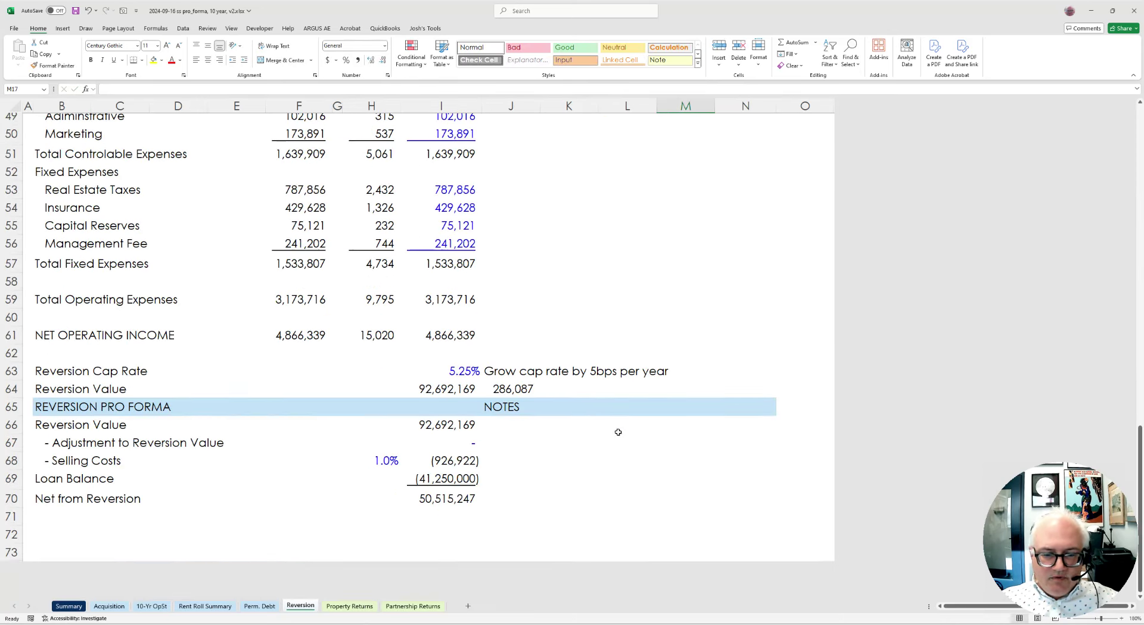
click(473, 475)
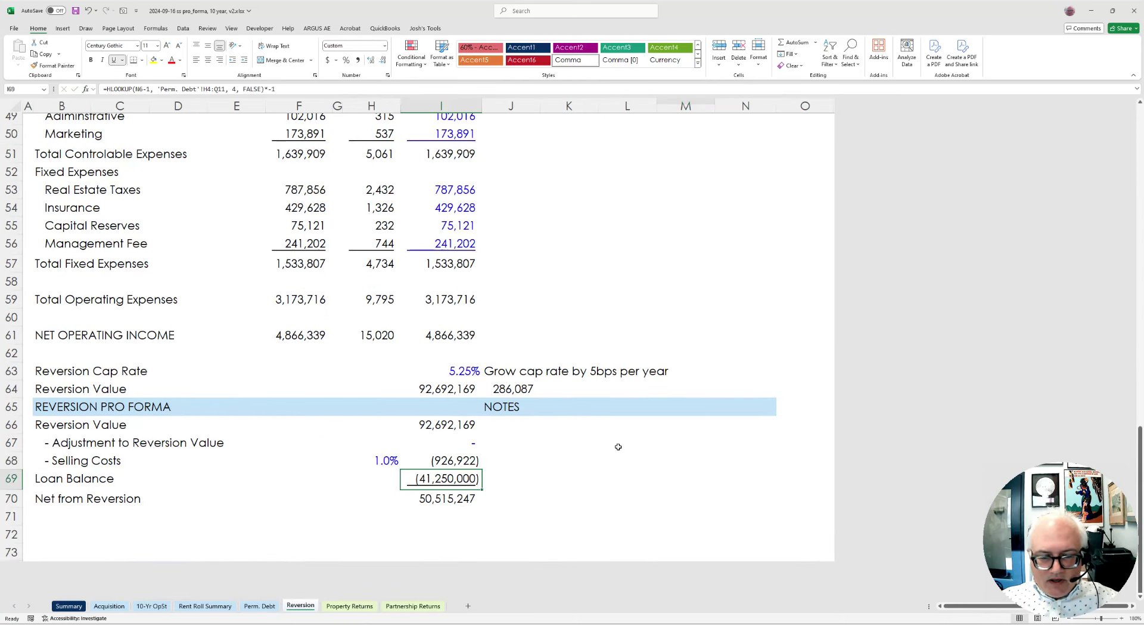